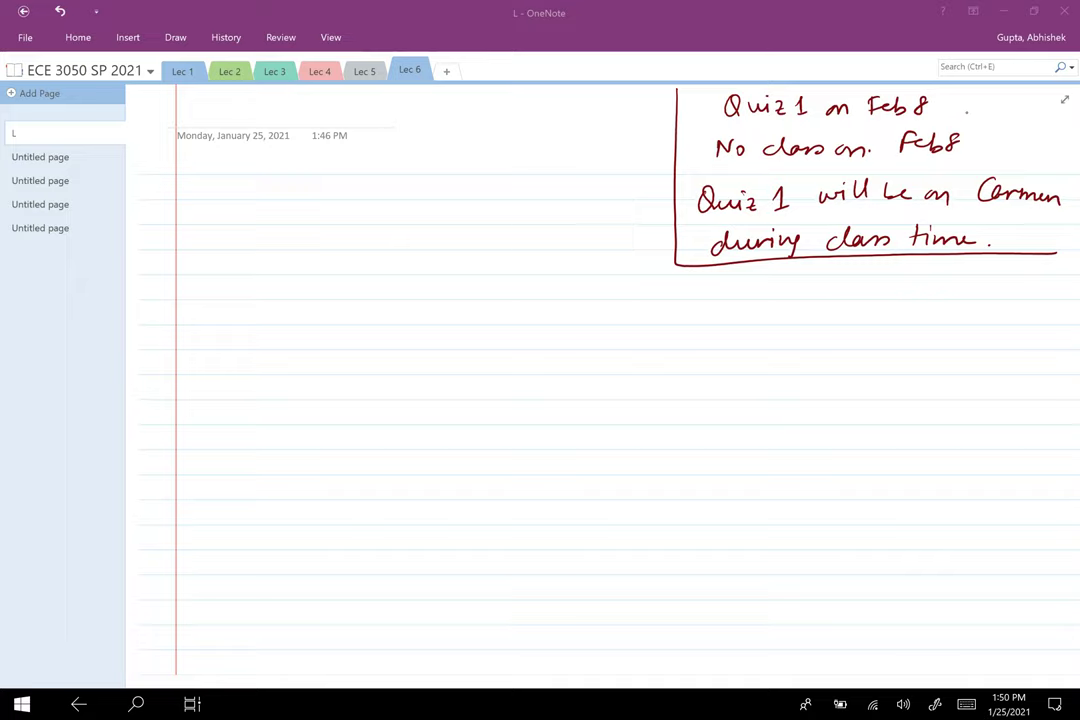
Handwrite (Mon) after 'Feb8' in the boxed Quiz 1 notice
mouse_move(952, 92)
left_mouse_down()
mouse_move(988, 106)
mouse_move(1026, 120)
left_mouse_up()
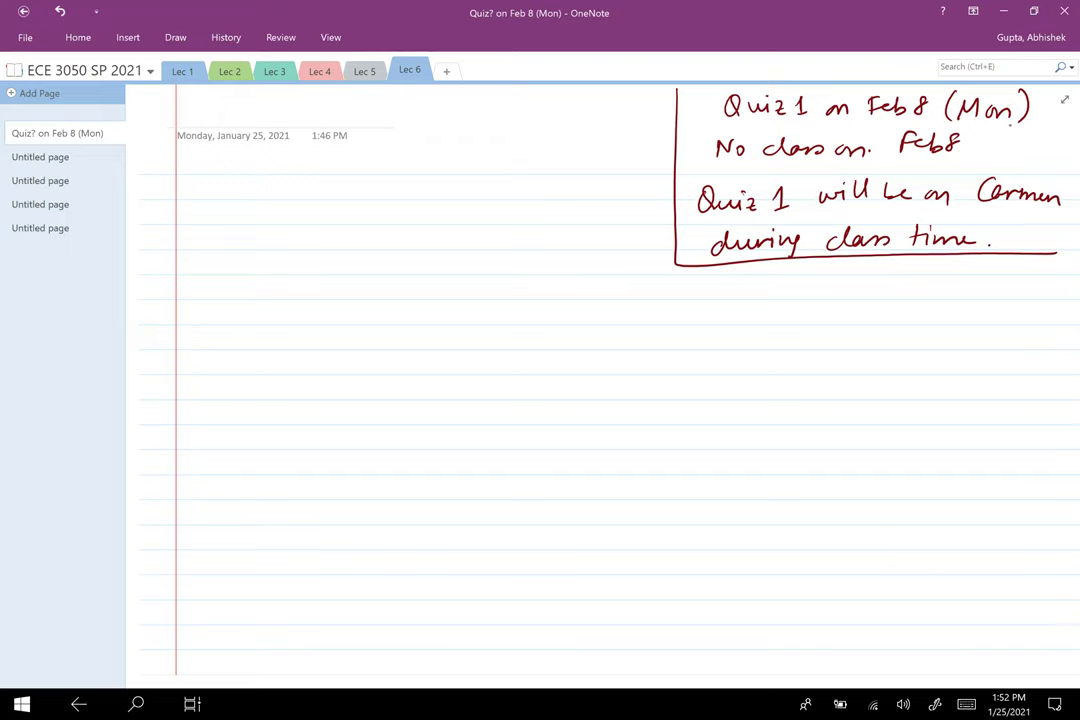
Open the Lec 3 section and draw a red arrow pointing at the boxed sampling equation
left_click(284, 70)
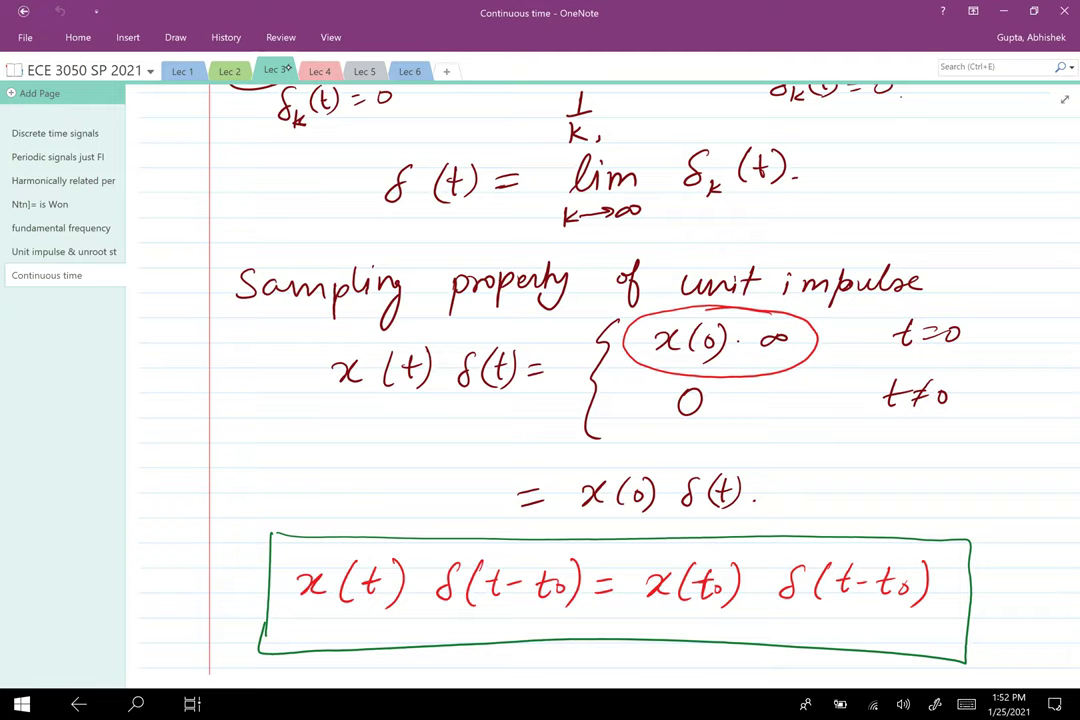
left_click_drag(193, 601, 254, 590)
left_click_drag(239, 585, 246, 598)
Switch to a blue pen and circle the boxed equation
left_click(158, 33)
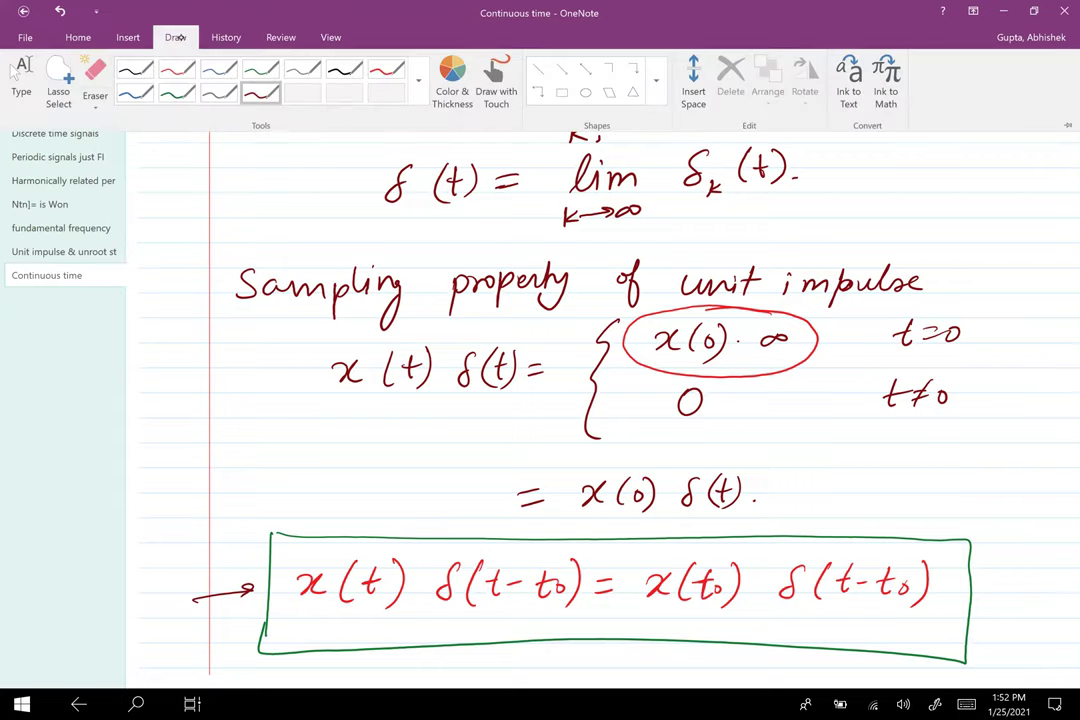
left_click(158, 33)
mouse_move(357, 506)
left_mouse_down()
mouse_move(240, 512)
mouse_move(230, 645)
mouse_move(612, 657)
mouse_move(992, 650)
mouse_move(887, 515)
mouse_move(330, 503)
left_mouse_up()
On the Unit impulse & unroot step functions page, circle the 'More generally' sampling equation in blue
left_click(84, 250)
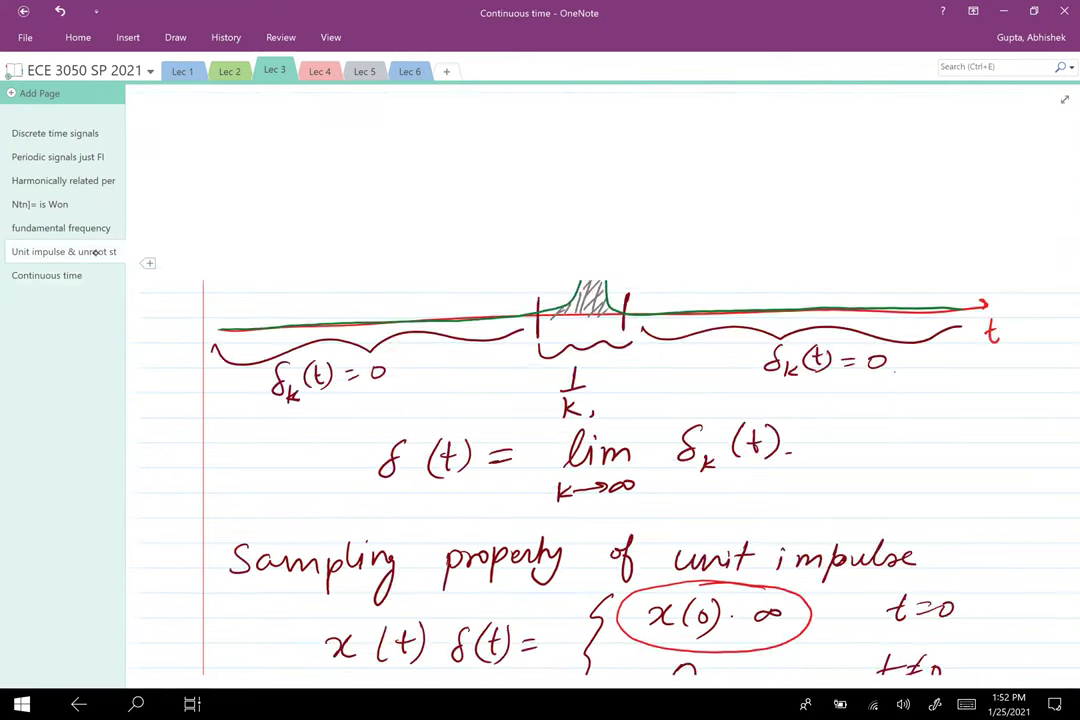
scroll(470, 517, "down", 5)
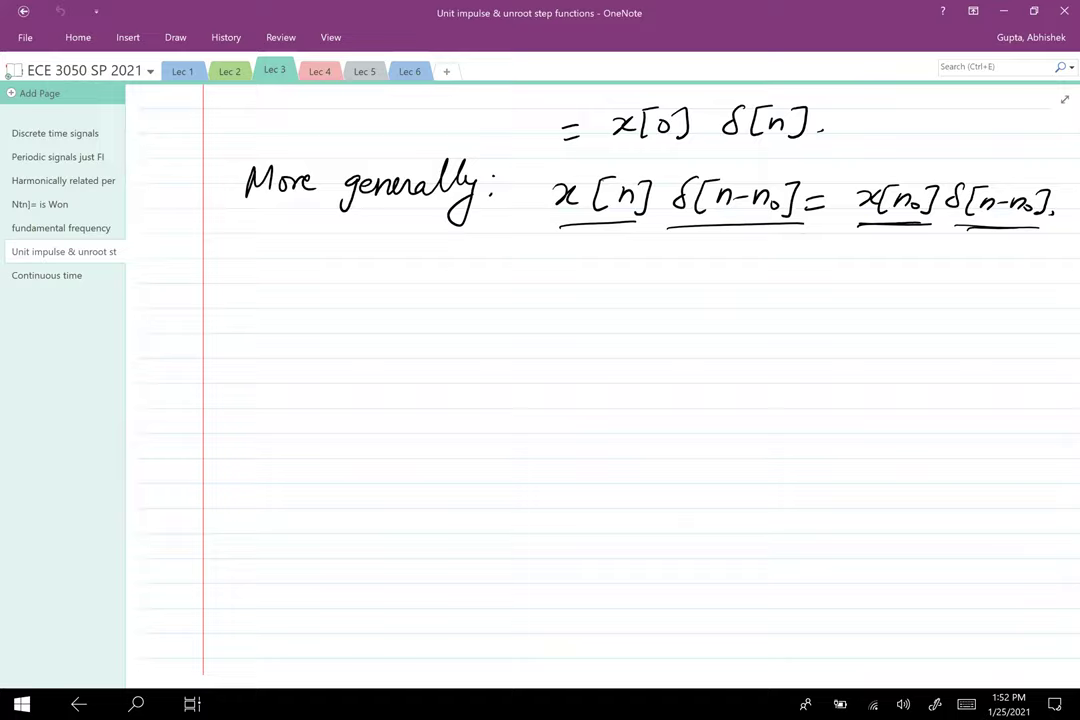
scroll(470, 517, "up", 2)
scroll(600, 380, "up", 1)
mouse_move(855, 425)
left_mouse_down()
mouse_move(579, 431)
mouse_move(534, 481)
mouse_move(612, 528)
mouse_move(948, 523)
mouse_move(1036, 508)
mouse_move(1054, 485)
mouse_move(977, 428)
mouse_move(798, 423)
left_mouse_up()
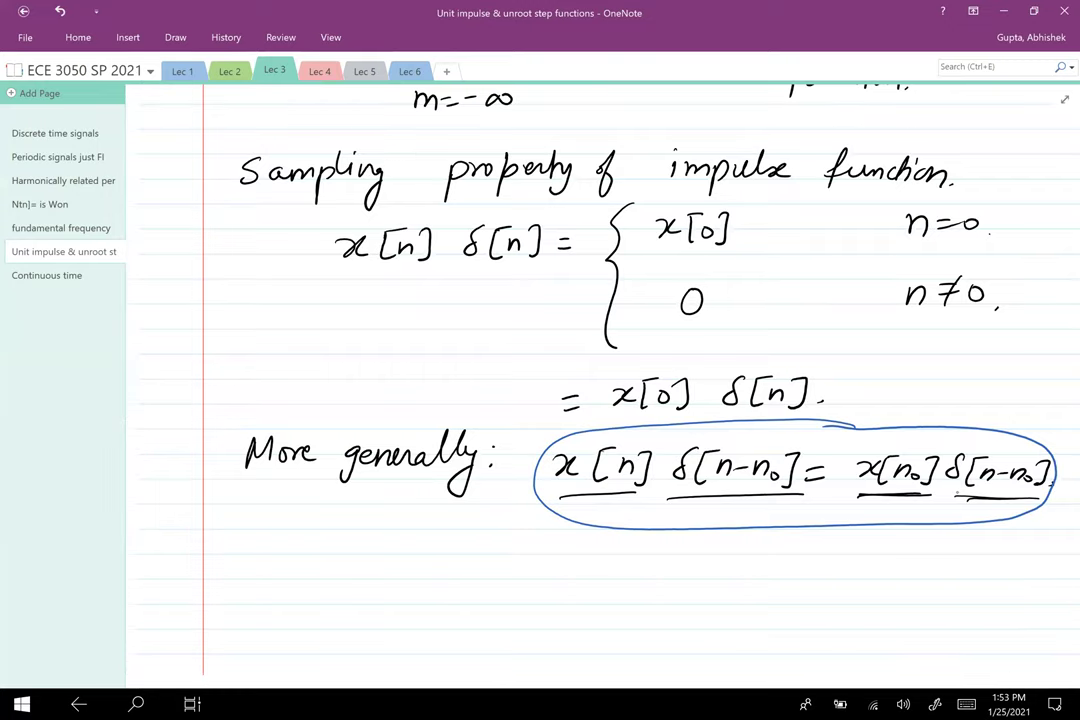
Back on Lec 6, handwrite the discrete sampling property x[n]δ[n-n₀]=x[n₀]δ[n-n₀]
left_click(410, 71)
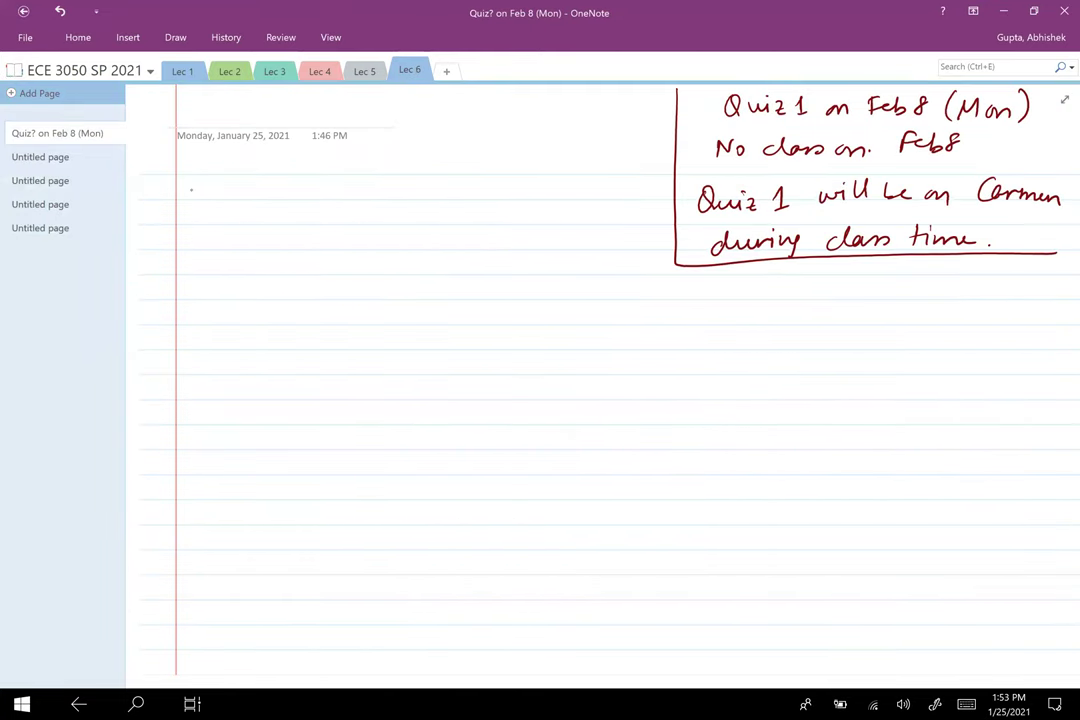
mouse_move(199, 182)
left_mouse_down()
mouse_move(238, 178)
mouse_move(248, 197)
mouse_move(297, 179)
mouse_move(296, 196)
mouse_move(307, 181)
mouse_move(324, 201)
mouse_move(369, 208)
left_mouse_up()
left_click_drag(388, 195, 401, 193)
left_click_drag(388, 202, 437, 203)
mouse_move(443, 186)
left_mouse_down()
mouse_move(426, 205)
mouse_move(475, 202)
left_mouse_up()
mouse_move(480, 183)
left_mouse_down()
mouse_move(484, 208)
mouse_move(552, 203)
left_mouse_up()
left_click_drag(555, 197, 593, 204)
left_click_drag(604, 180, 604, 208)
Start the continuous-time equation on the next line with x(t)δ(t-t₀) =
left_click_drag(198, 232, 200, 252)
left_click_drag(225, 229, 230, 252)
left_click_drag(226, 238, 236, 236)
mouse_move(237, 228)
left_mouse_down()
mouse_move(240, 253)
mouse_move(281, 251)
mouse_move(290, 226)
mouse_move(297, 256)
mouse_move(322, 240)
left_mouse_up()
left_click_drag(328, 244, 338, 243)
mouse_move(354, 233)
left_mouse_down()
mouse_move(356, 246)
mouse_move(362, 238)
left_mouse_up()
left_click_drag(372, 240, 382, 253)
left_click_drag(385, 241, 396, 241)
mouse_move(385, 248)
left_mouse_down()
mouse_move(440, 252)
mouse_move(420, 254)
left_mouse_up()
Complete its right-hand side as x(t₀)δ(t-t₀)
mouse_move(458, 229)
left_mouse_down()
mouse_move(455, 256)
mouse_move(470, 240)
left_mouse_up()
left_click_drag(476, 243, 477, 248)
mouse_move(486, 228)
left_mouse_down()
mouse_move(490, 256)
mouse_move(504, 238)
mouse_move(512, 252)
mouse_move(541, 255)
left_mouse_up()
left_click_drag(533, 242, 546, 242)
mouse_move(550, 244)
left_mouse_down()
mouse_move(583, 256)
mouse_move(590, 241)
left_mouse_up()
left_click_drag(596, 238, 595, 238)
left_click_drag(602, 229, 604, 256)
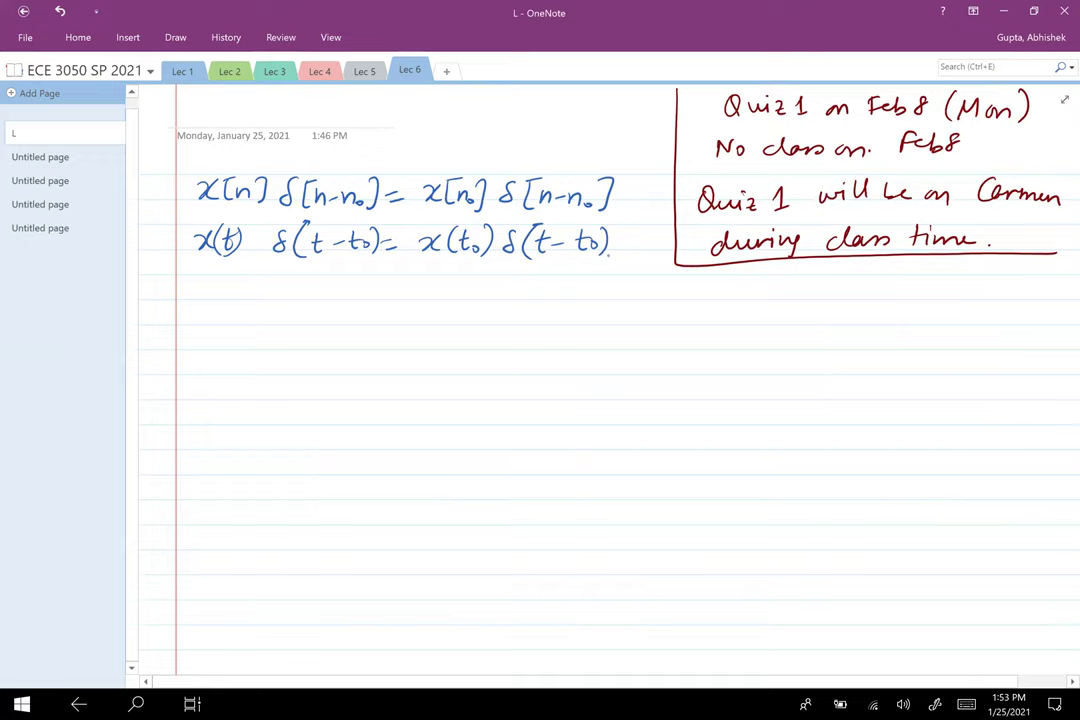
Write the heading 'Sampling' above the two equations
mouse_move(424, 132)
left_mouse_down()
mouse_move(461, 153)
mouse_move(467, 135)
mouse_move(506, 140)
left_mouse_up()
left_click_drag(520, 126, 508, 150)
mouse_move(396, 150)
left_mouse_down()
mouse_move(544, 116)
mouse_move(559, 128)
mouse_move(630, 130)
left_mouse_up()
left_click(532, 129)
left_click(532, 139)
Finish and underline 'Sampling Properties', then write 'LTI = Linear' below the equations
left_click_drag(520, 146, 633, 140)
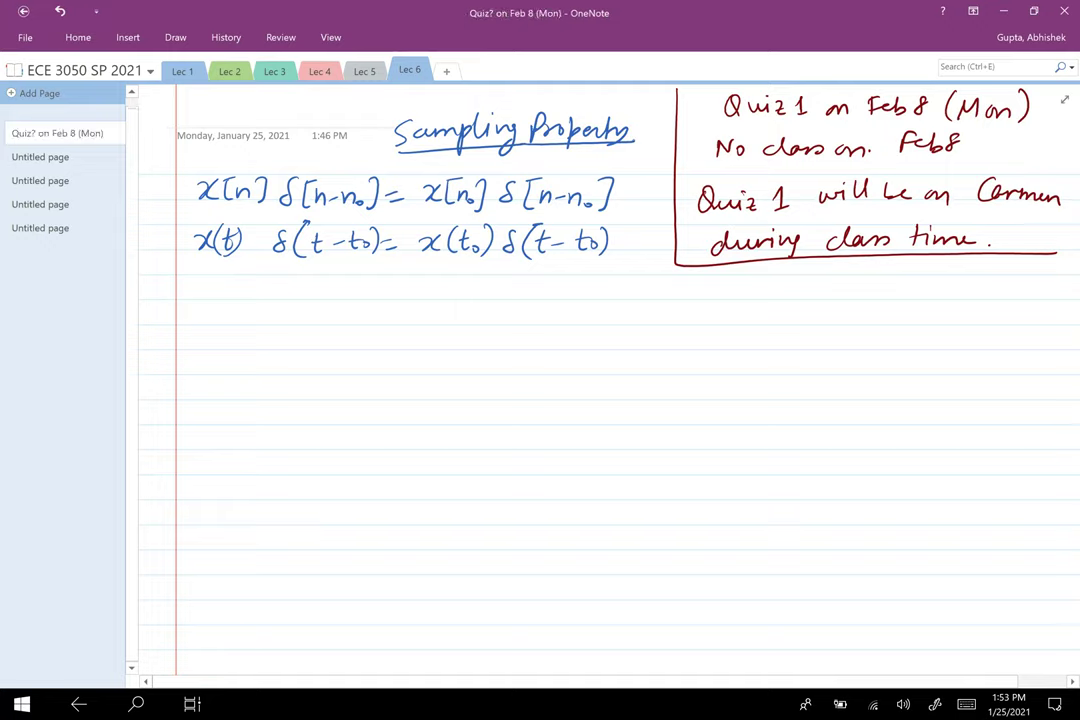
mouse_move(197, 300)
left_mouse_down()
mouse_move(219, 326)
mouse_move(245, 303)
left_mouse_up()
mouse_move(229, 305)
left_mouse_down()
mouse_move(229, 327)
mouse_move(252, 304)
left_mouse_up()
mouse_move(247, 306)
left_mouse_down()
mouse_move(246, 326)
mouse_move(322, 322)
left_mouse_up()
mouse_move(328, 312)
left_mouse_down()
mouse_move(329, 322)
mouse_move(365, 318)
left_mouse_up()
left_click_drag(380, 314, 447, 306)
Continue the line with 'Time invariant systems.'
mouse_move(436, 306)
left_mouse_down()
mouse_move(435, 322)
mouse_move(529, 324)
left_mouse_up()
left_click(527, 307)
mouse_move(534, 315)
left_mouse_down()
mouse_move(583, 323)
mouse_move(600, 314)
left_mouse_up()
left_click_drag(604, 315, 637, 323)
left_click_drag(640, 310, 642, 323)
mouse_move(636, 314)
left_mouse_down()
mouse_move(692, 324)
mouse_move(703, 340)
mouse_move(720, 324)
left_mouse_up()
left_click_drag(740, 305, 741, 323)
left_click_drag(734, 312, 748, 312)
left_click_drag(748, 318, 789, 322)
left_click_drag(798, 311, 792, 322)
left_click(808, 318)
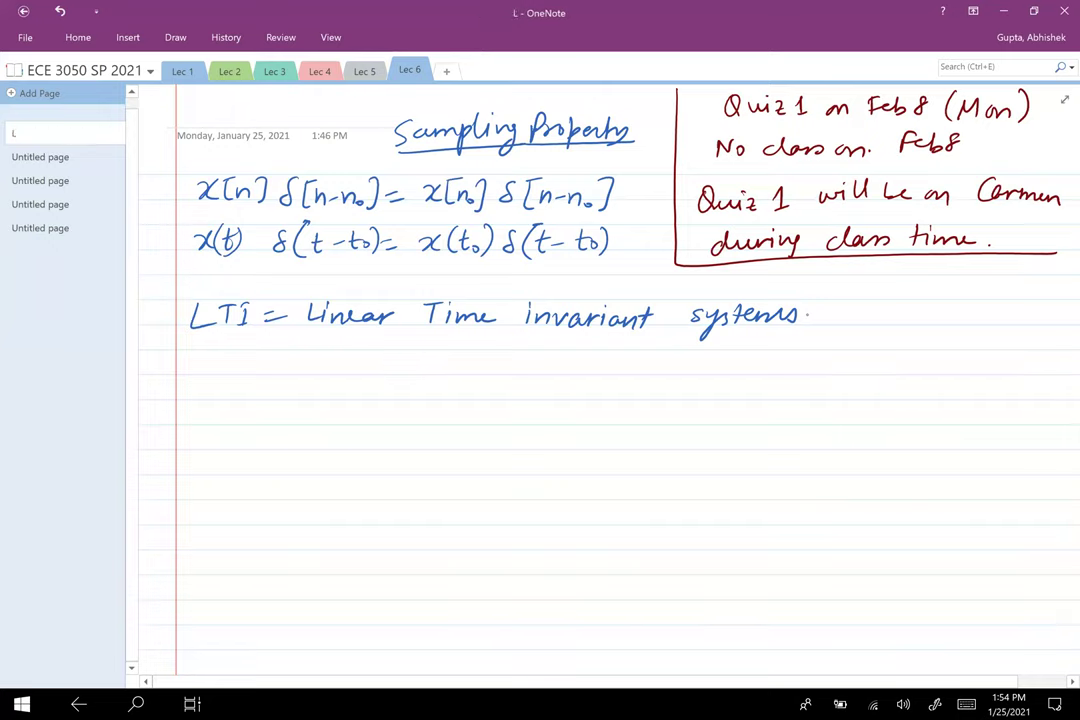
Draw a down arrow under Linear and write 'Superposition property' beneath it
mouse_move(337, 334)
left_mouse_down()
mouse_move(337, 353)
mouse_move(344, 344)
left_mouse_up()
mouse_move(270, 375)
left_mouse_down()
mouse_move(257, 391)
mouse_move(296, 386)
mouse_move(306, 398)
mouse_move(337, 381)
mouse_move(351, 400)
mouse_move(420, 390)
left_mouse_up()
mouse_move(278, 410)
left_mouse_down()
mouse_move(365, 418)
mouse_move(370, 442)
left_mouse_up()
Hyphenate Time-invariant, draw an arrow down from it, and write x(t-t₀) below
mouse_move(505, 316)
left_mouse_down()
mouse_move(531, 372)
mouse_move(531, 345)
left_mouse_up()
left_click_drag(531, 345, 535, 355)
left_click_drag(529, 345, 540, 345)
mouse_move(506, 386)
left_mouse_down()
mouse_move(515, 386)
mouse_move(505, 398)
mouse_move(531, 402)
left_mouse_up()
mouse_move(545, 378)
left_mouse_down()
mouse_move(543, 400)
mouse_move(550, 386)
left_mouse_up()
left_click_drag(552, 393, 562, 393)
mouse_move(575, 378)
left_mouse_down()
mouse_move(573, 400)
mouse_move(580, 386)
mouse_move(585, 399)
left_mouse_up()
mouse_move(595, 378)
left_mouse_down()
mouse_move(598, 402)
mouse_move(672, 389)
mouse_move(680, 408)
left_mouse_up()
Sketch the arrow → 'system' box → arrow diagram ending in y(t-t₀)
left_click_drag(767, 382, 857, 393)
mouse_move(870, 367)
left_mouse_down()
mouse_move(869, 392)
mouse_move(878, 378)
left_mouse_up()
left_click_drag(885, 380, 896, 380)
mouse_move(908, 367)
left_mouse_down()
mouse_move(907, 390)
mouse_move(914, 376)
left_mouse_up()
left_click_drag(924, 374, 940, 390)
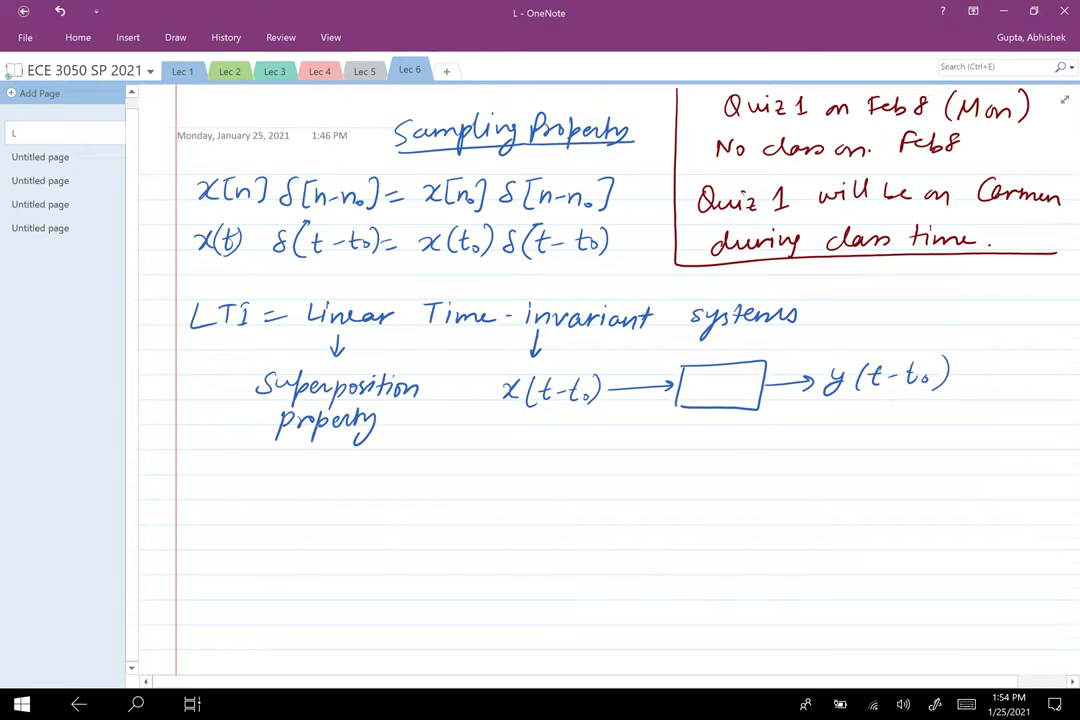
scroll(600, 380, "up", 1)
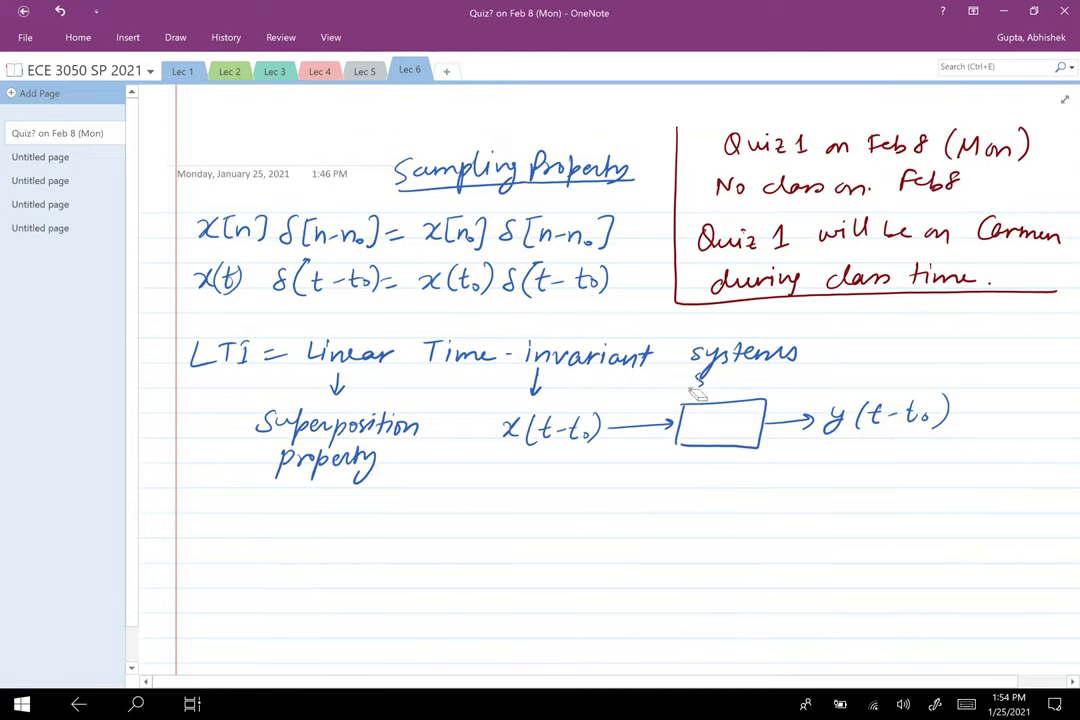
scroll(600, 380, "down", 1)
mouse_move(690, 412)
left_mouse_down()
mouse_move(713, 428)
mouse_move(739, 423)
left_mouse_up()
left_click_drag(740, 414, 753, 423)
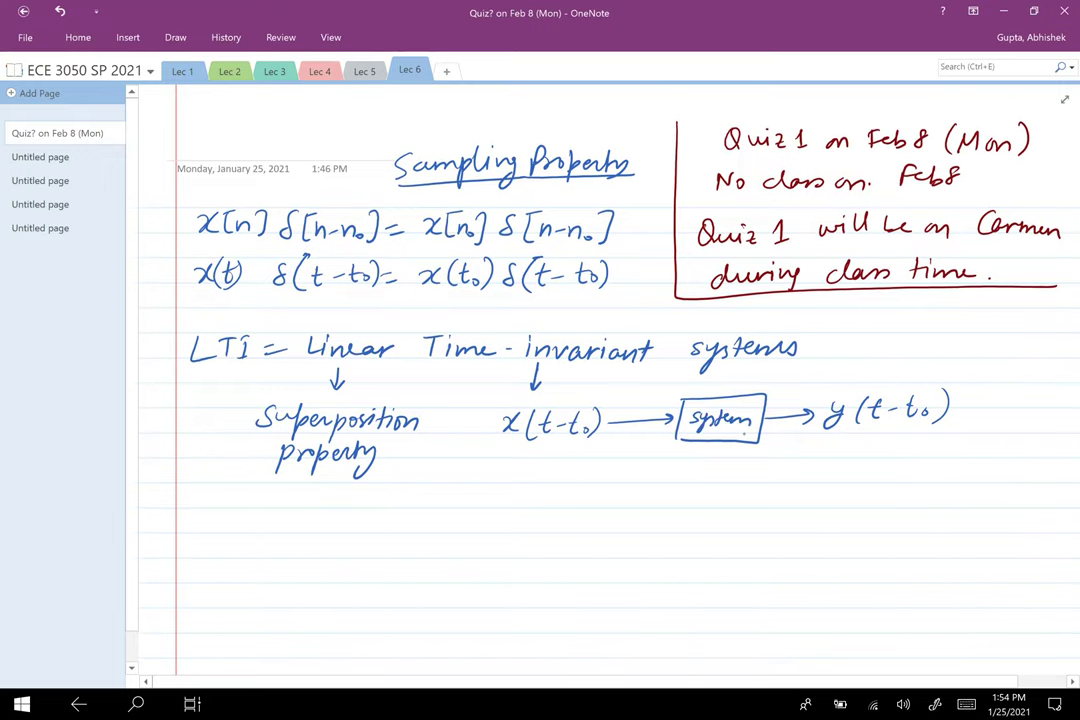